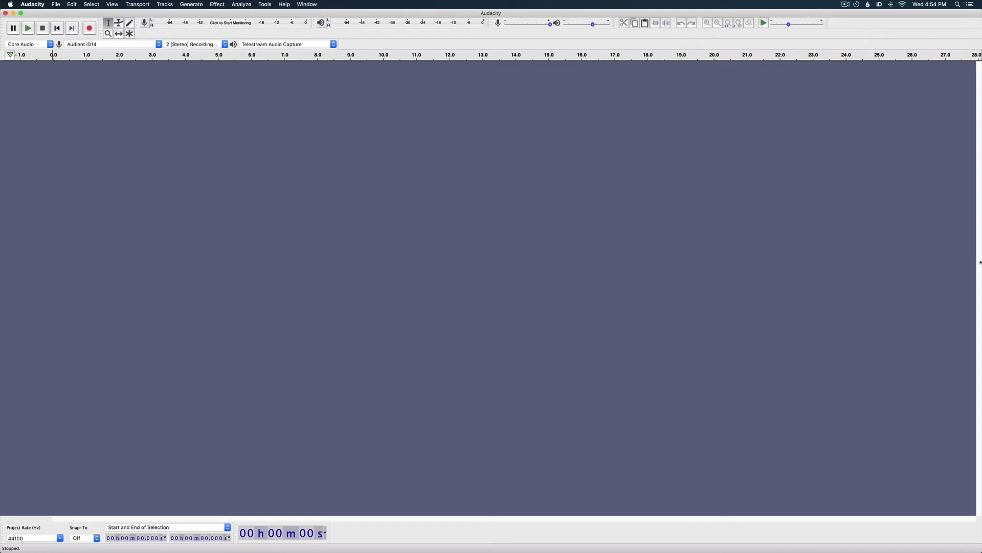
Import Stereo Clip.wav from the Desktop into the project as a stereo track
{"action": "left_click", "coordinate": [55, 5]}
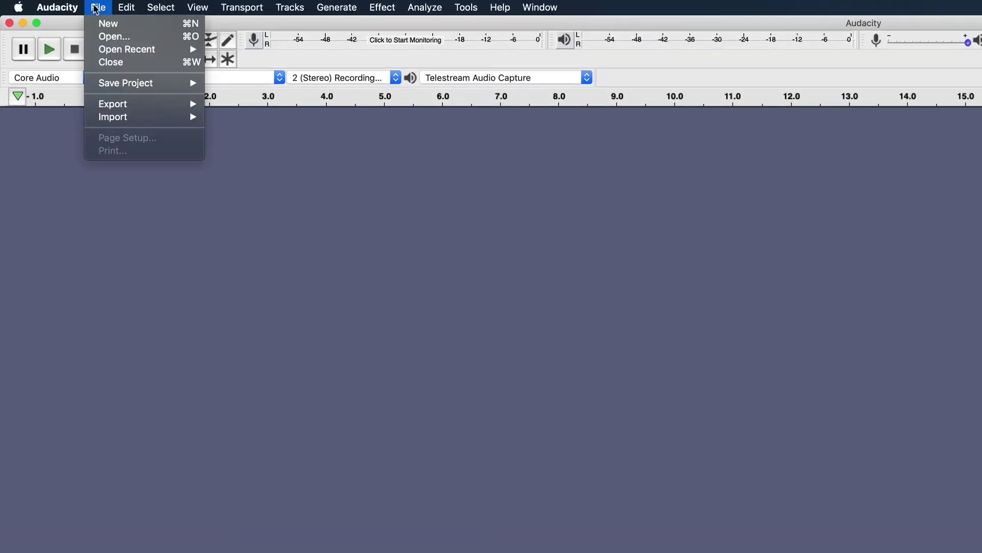
{"action": "mouse_move", "coordinate": [111, 123]}
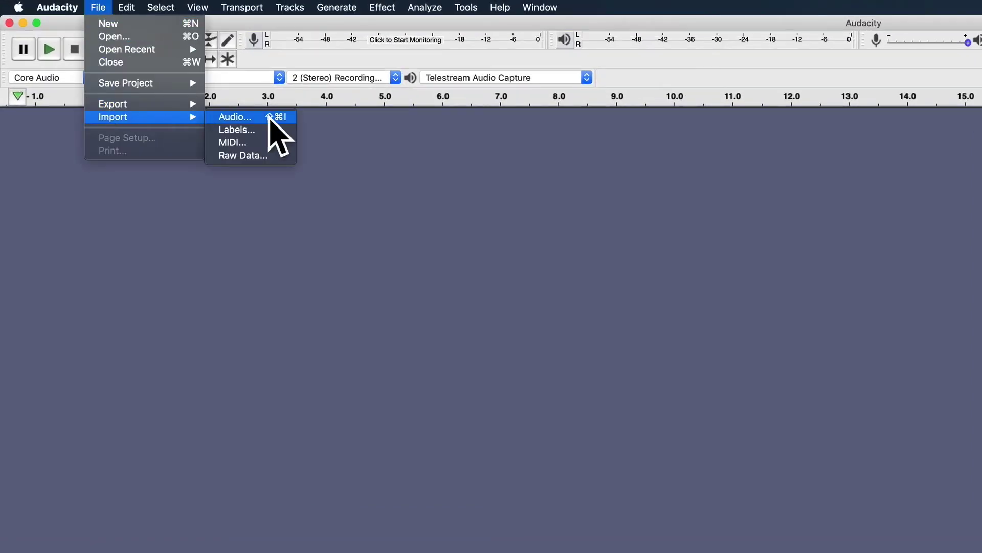
{"action": "left_click", "coordinate": [270, 117]}
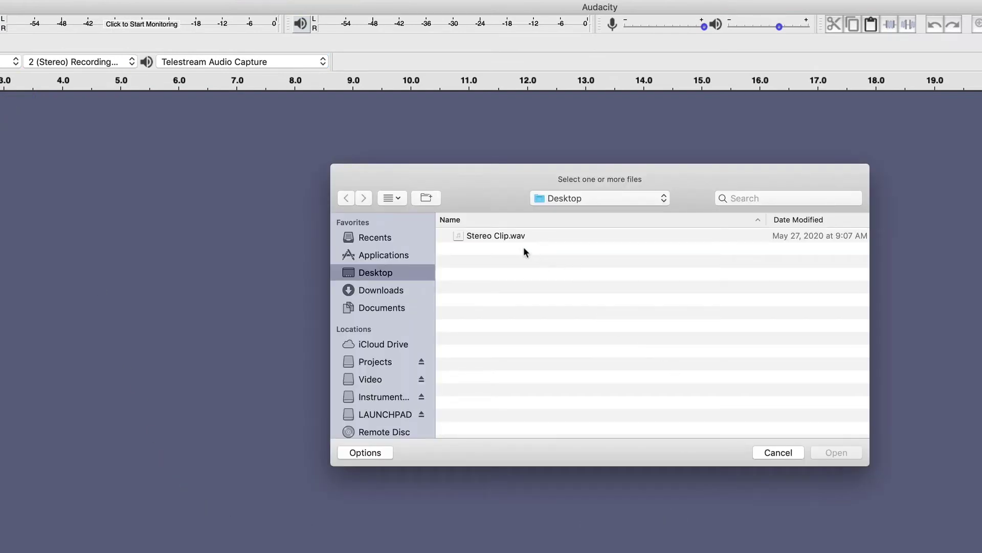
{"action": "left_click", "coordinate": [501, 237]}
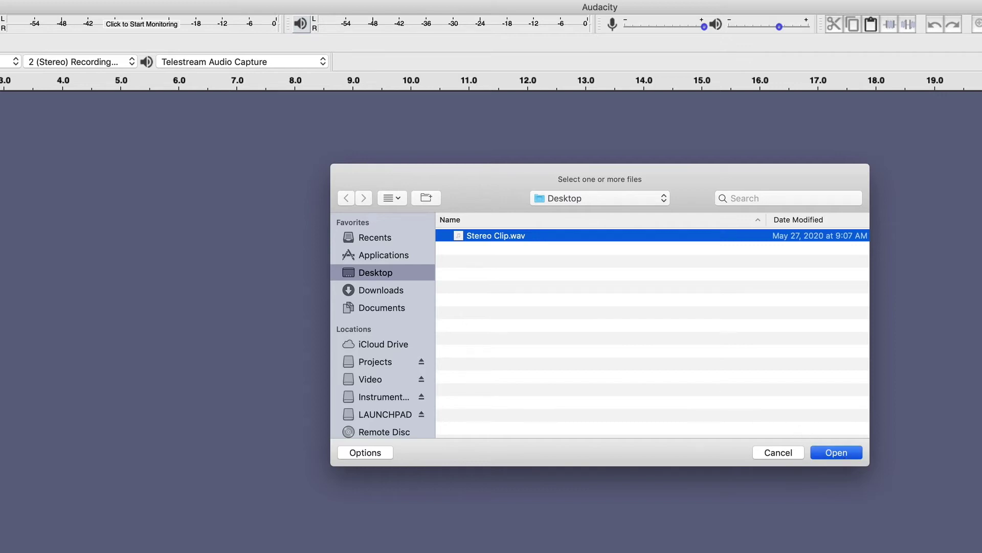
{"action": "left_click", "coordinate": [836, 453]}
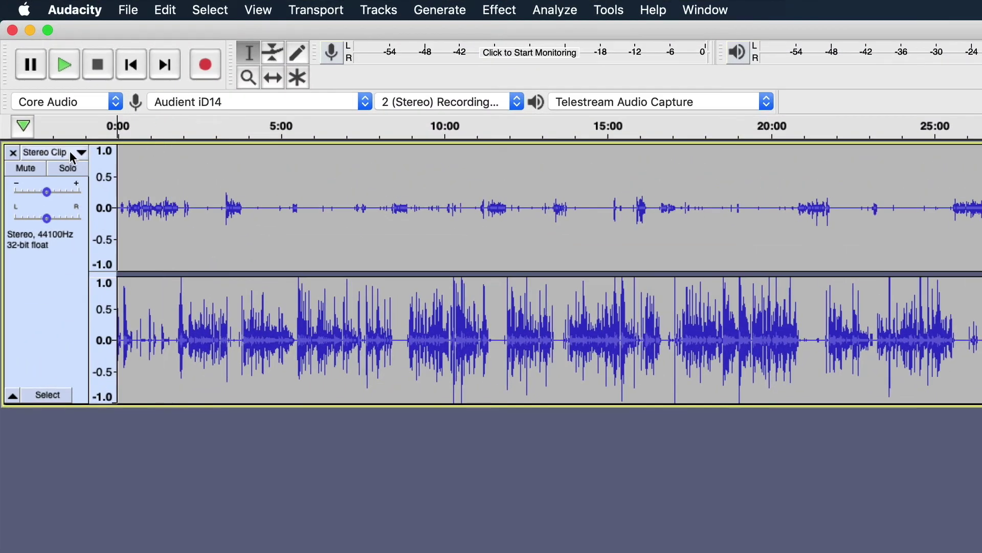
Split the Stereo Clip track into left and right tracks and name the top one Me
{"action": "left_click", "coordinate": [72, 153]}
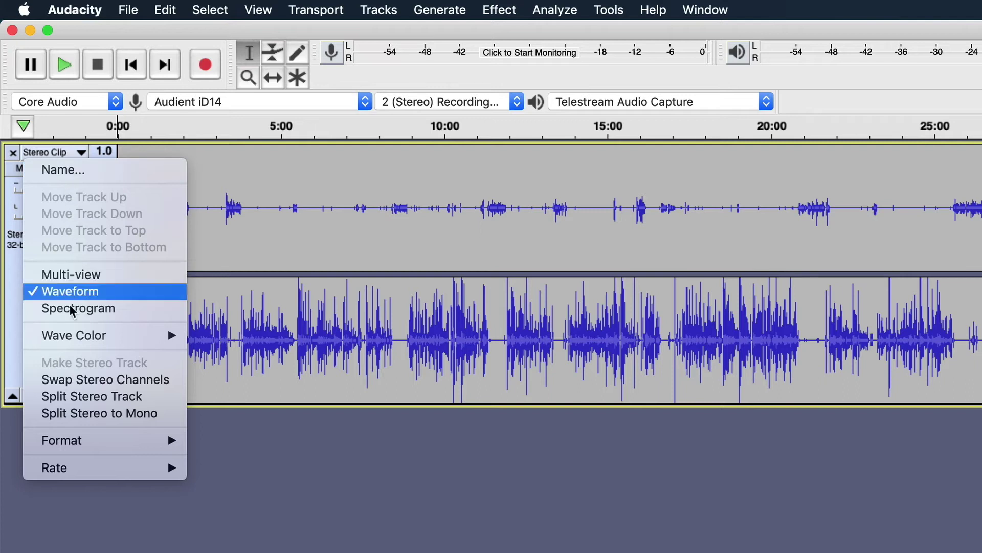
{"action": "left_click", "coordinate": [78, 397]}
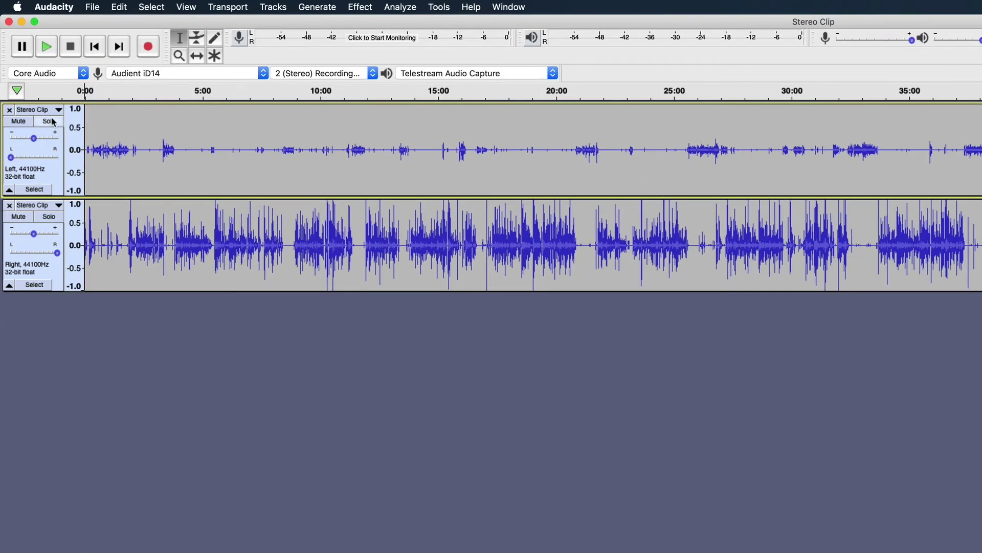
{"action": "left_click", "coordinate": [53, 109]}
{"action": "left_click", "coordinate": [50, 123]}
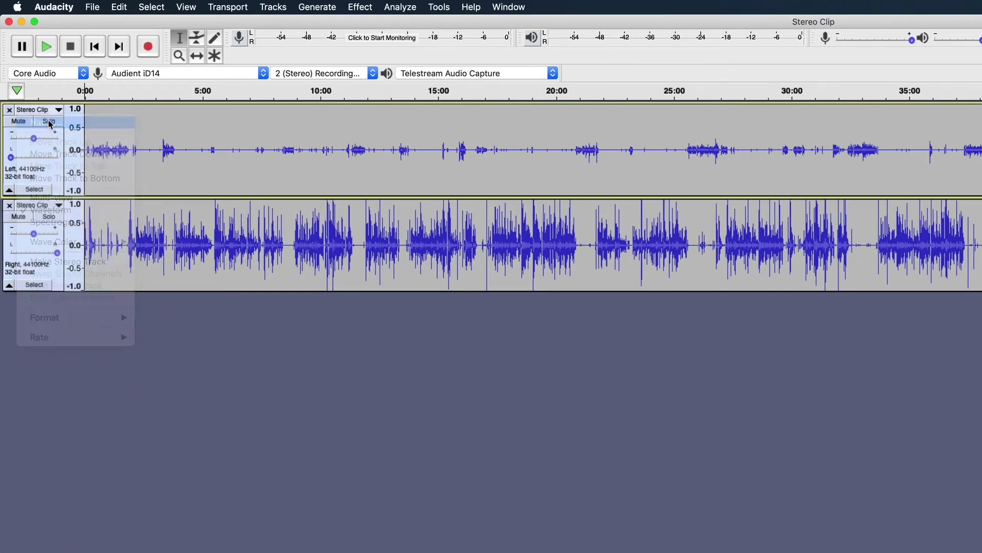
{"action": "type", "text": "Me"}
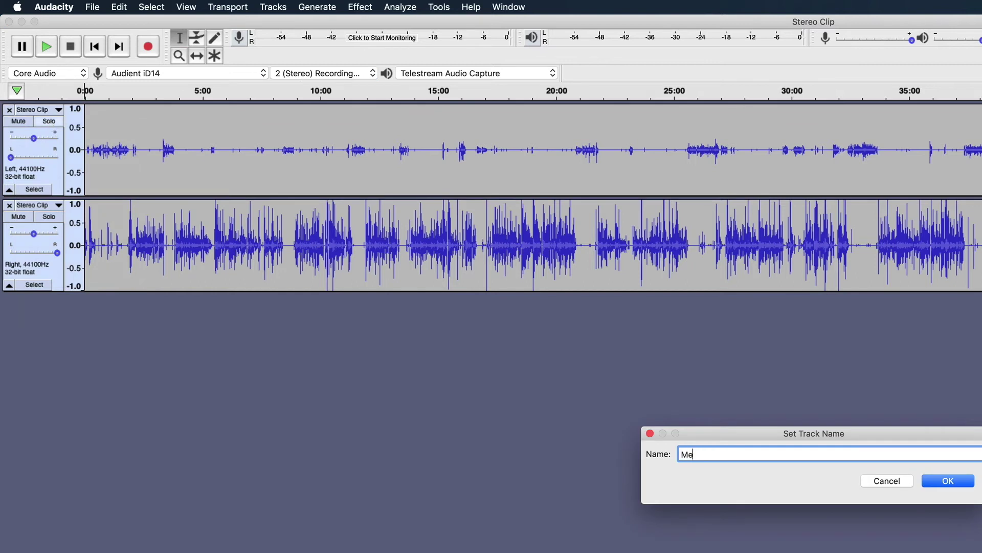
{"action": "key", "text": "Return"}
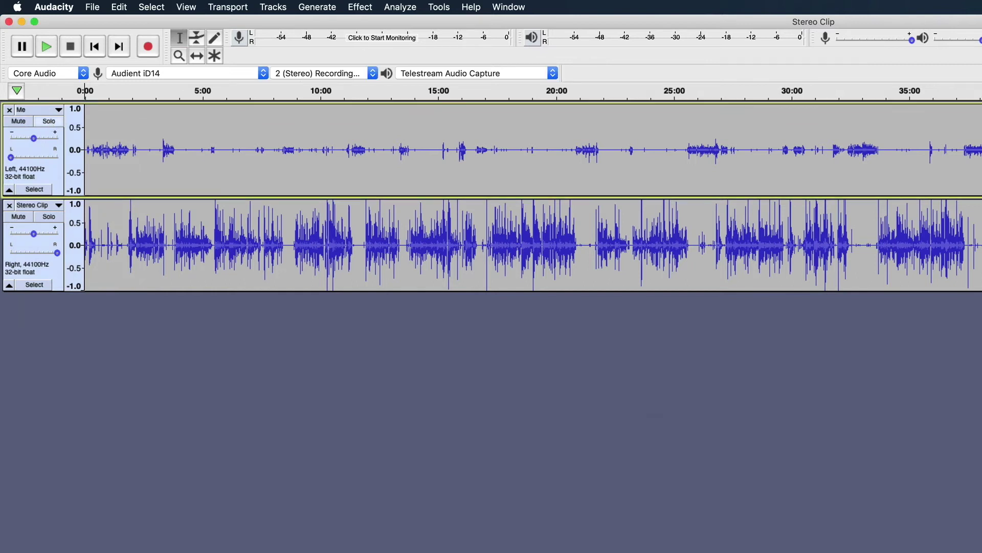
Rename the bottom track You
{"action": "left_click", "coordinate": [53, 205]}
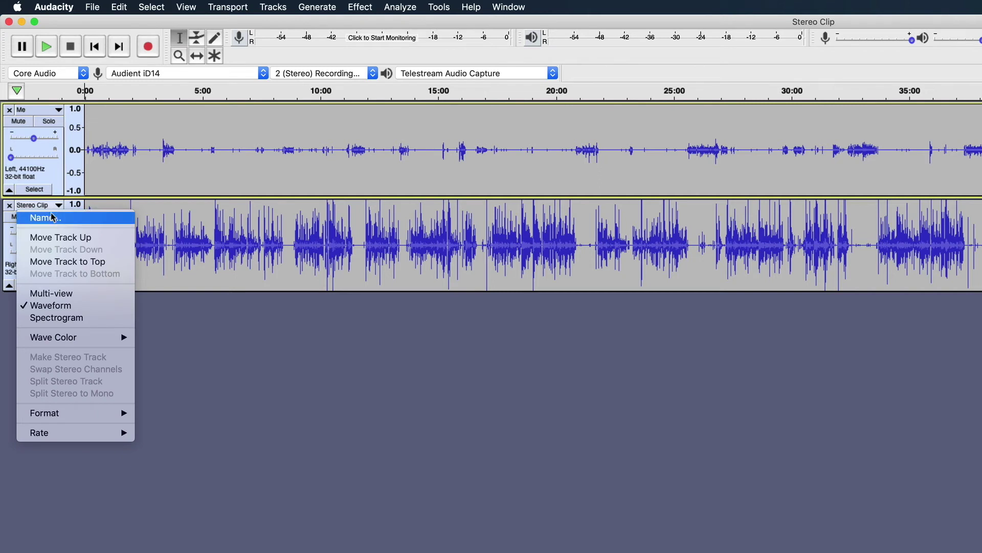
{"action": "left_click", "coordinate": [50, 222]}
{"action": "type", "text": "You"}
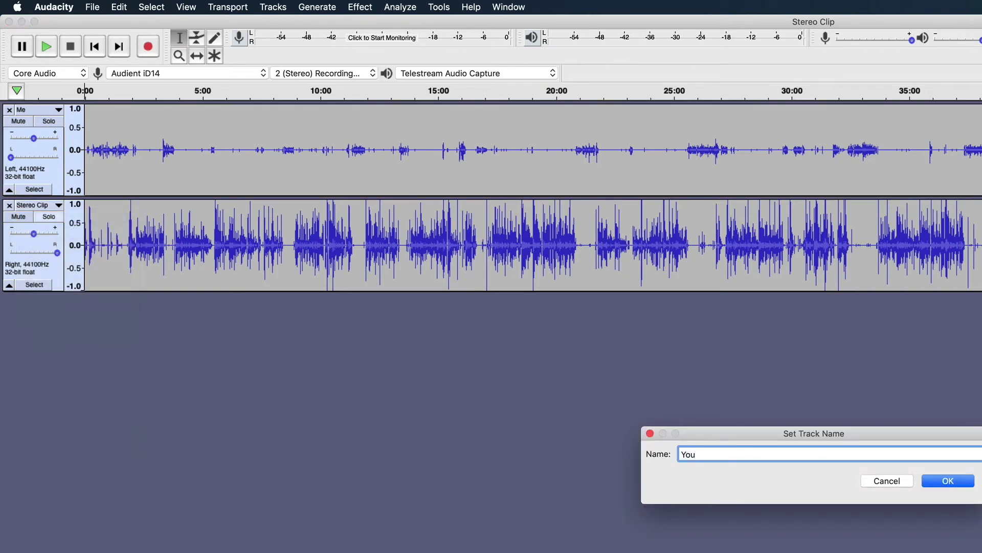
{"action": "key", "text": "Return"}
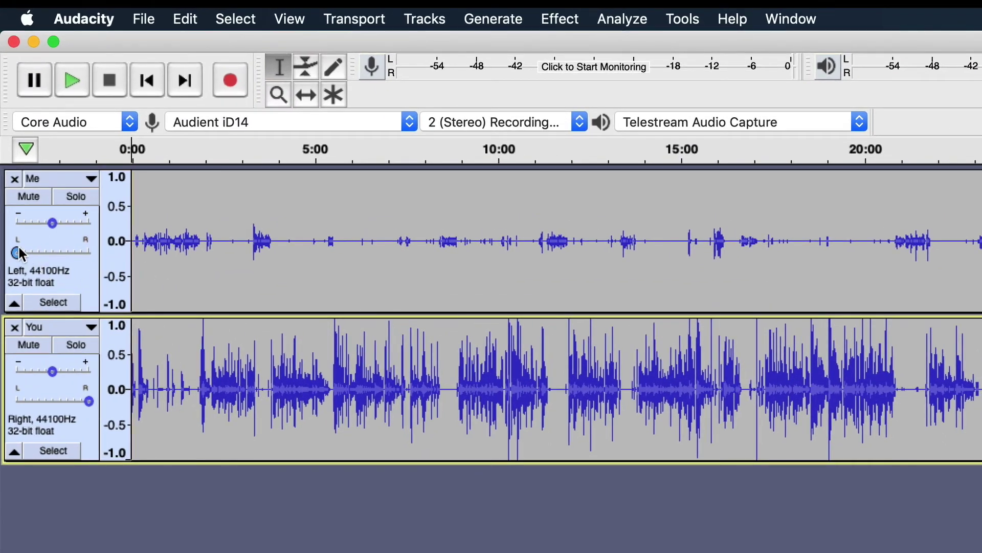
Move the Me track's pan from full left and the You track's from full right to Center
{"action": "mouse_move", "coordinate": [18, 252]}
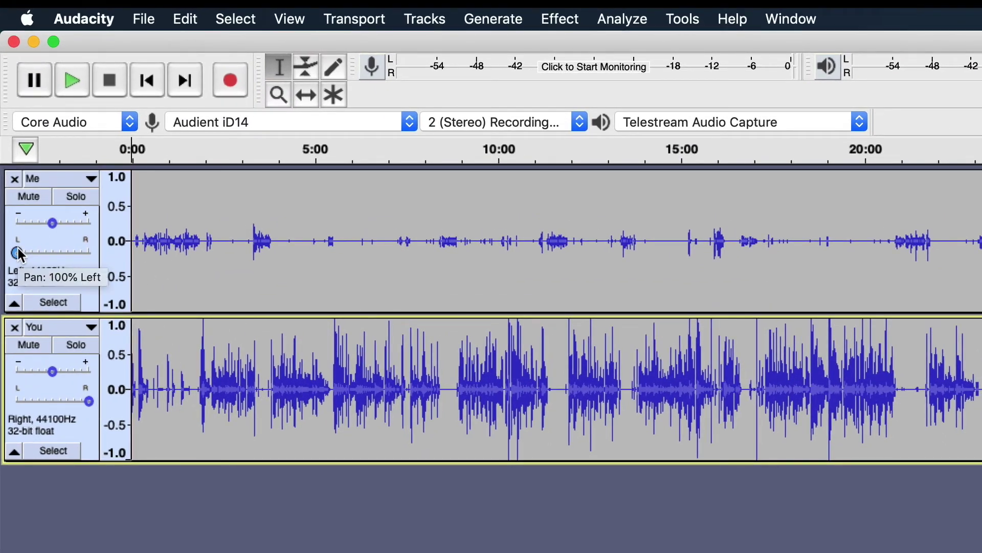
{"action": "left_click_drag", "start_coordinate": [19, 253], "coordinate": [53, 253]}
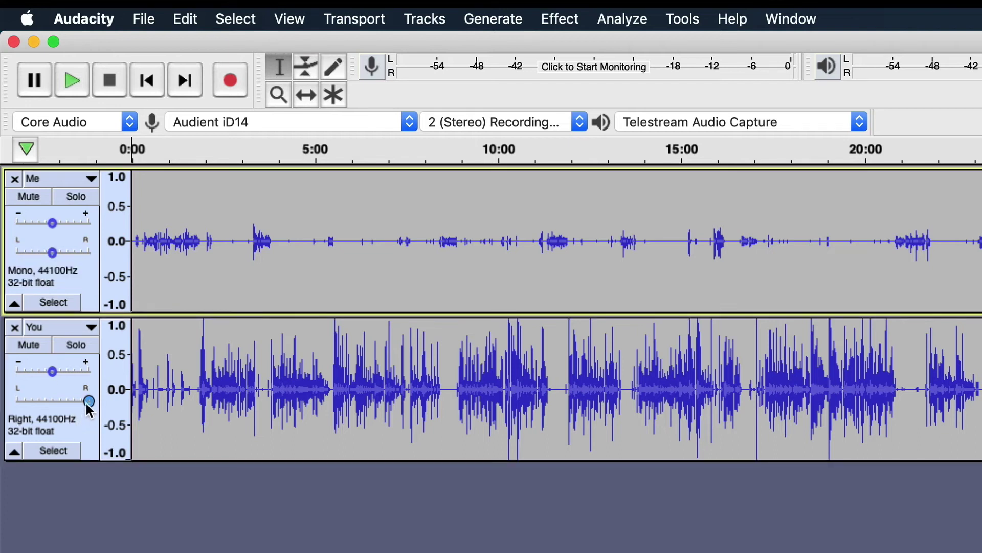
{"action": "mouse_move", "coordinate": [90, 409]}
{"action": "left_click_drag", "start_coordinate": [90, 410], "coordinate": [55, 412]}
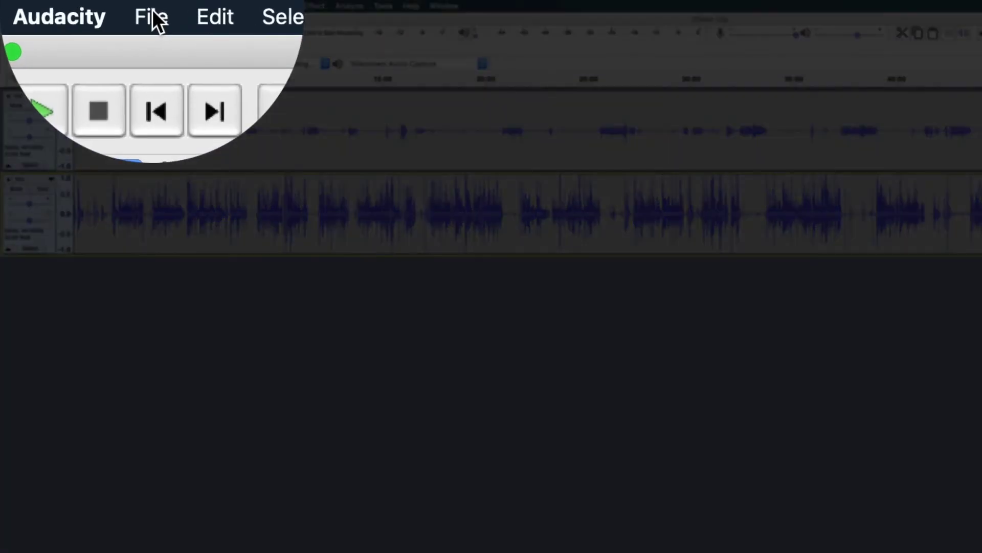
Bring up the Export Multiple dialog and start editing its Folder path
{"action": "left_click", "coordinate": [152, 13]}
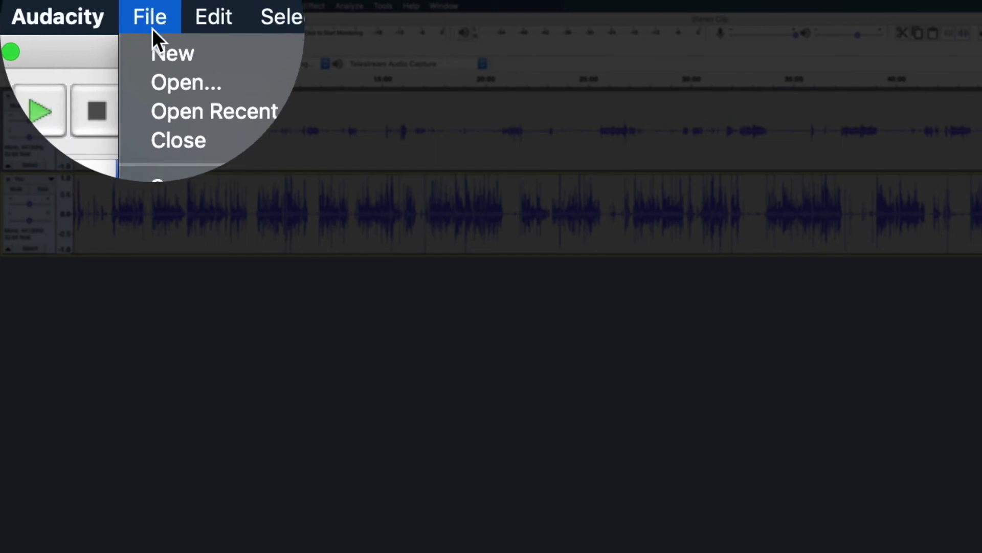
{"action": "mouse_move", "coordinate": [152, 151]}
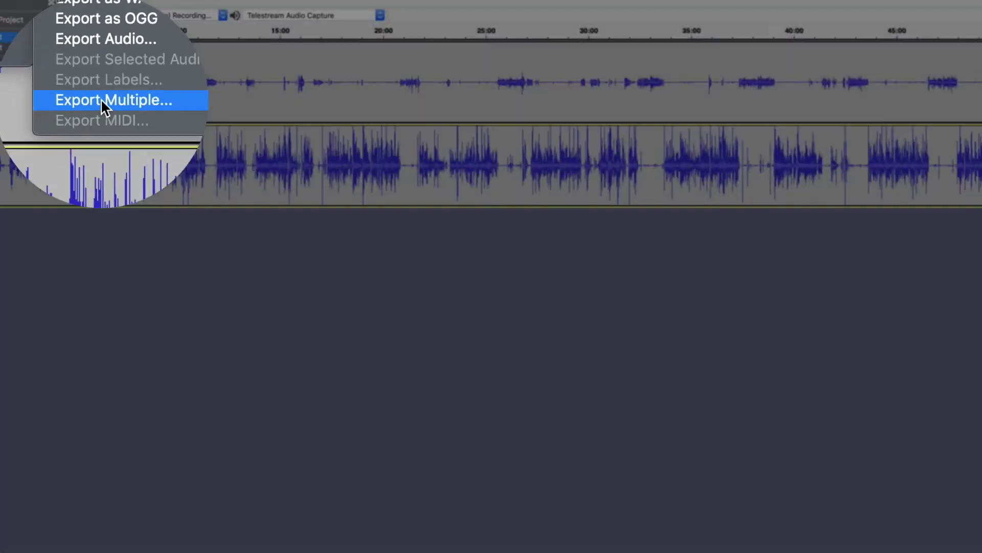
{"action": "left_click", "coordinate": [204, 152]}
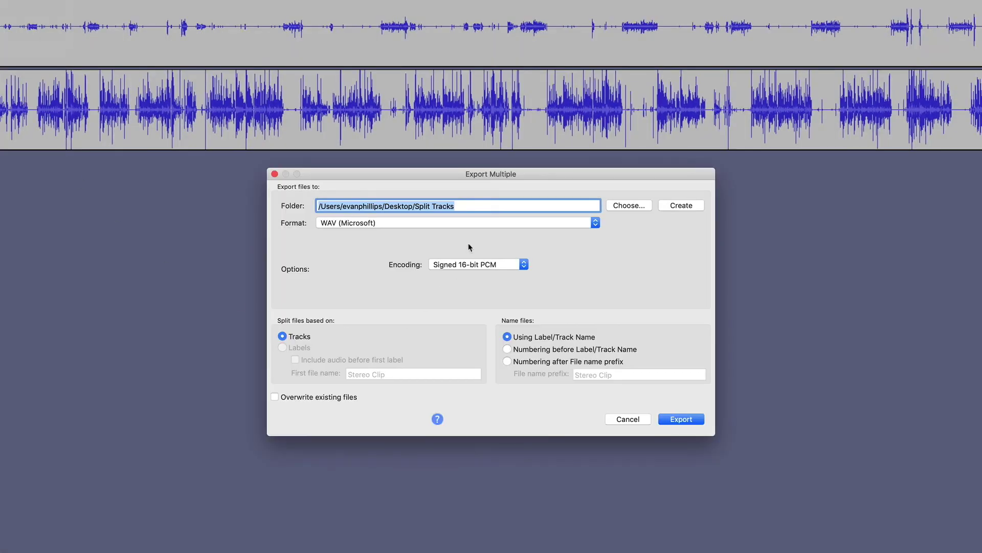
{"action": "left_click", "coordinate": [470, 206]}
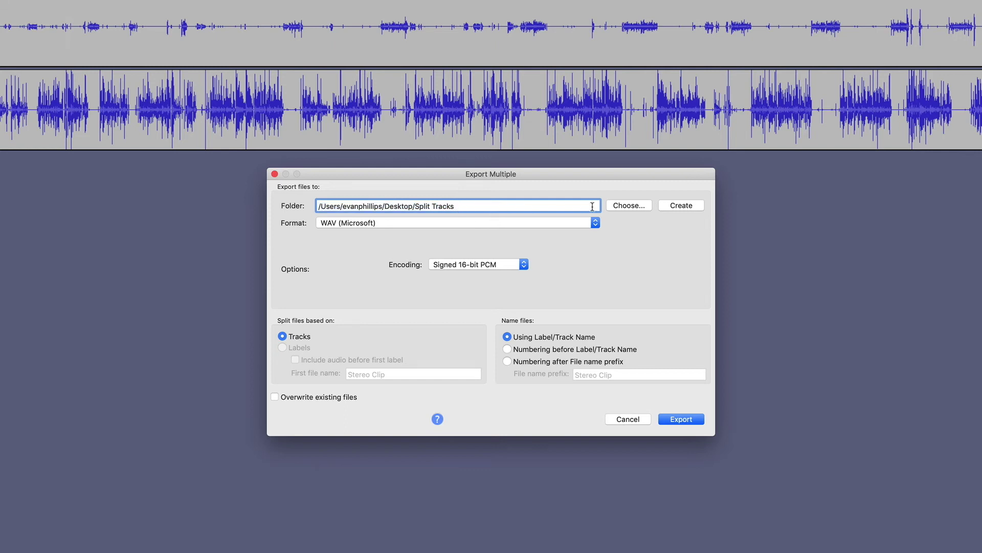
Create a Split Files folder on the Desktop and choose it as the export destination
{"action": "left_click", "coordinate": [620, 209]}
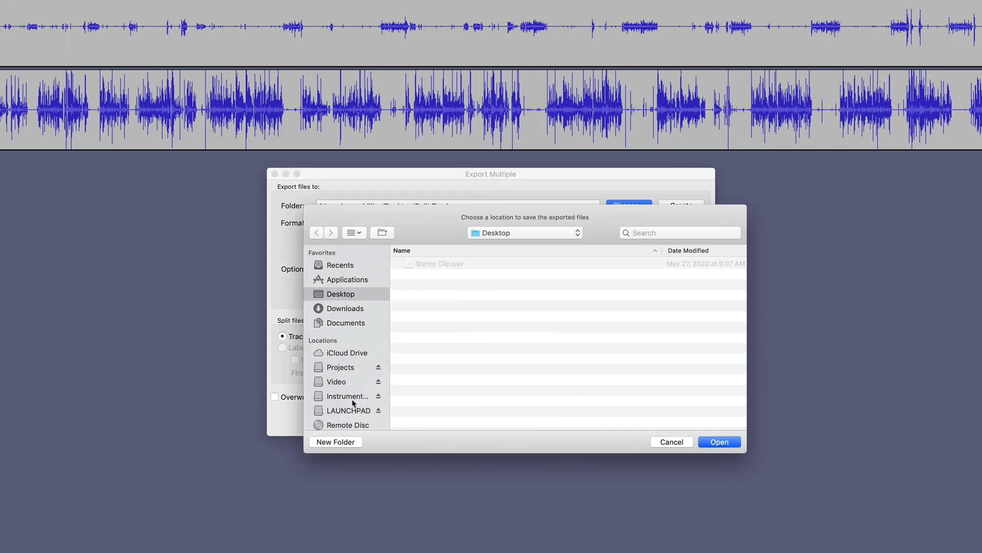
{"action": "left_click", "coordinate": [335, 442]}
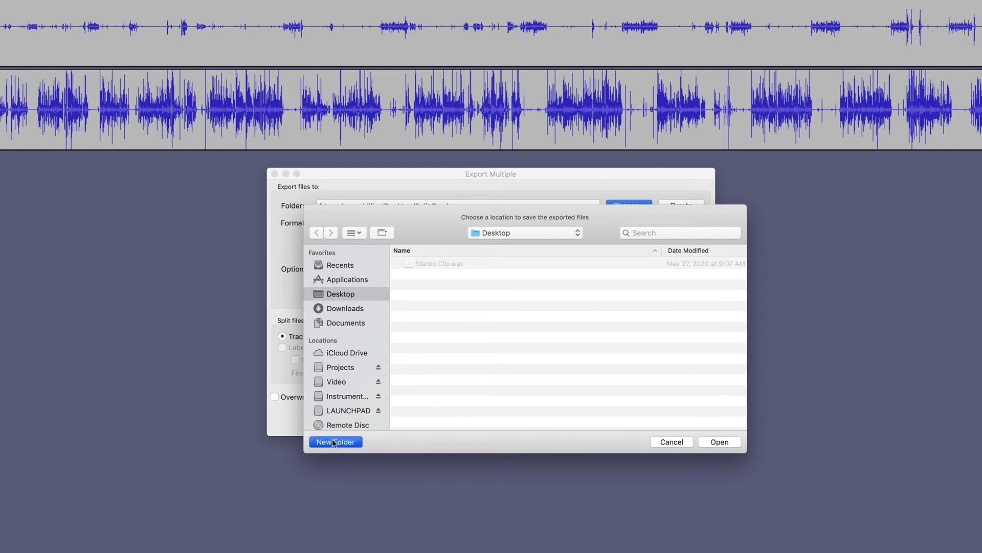
{"action": "type", "text": "Spl"}
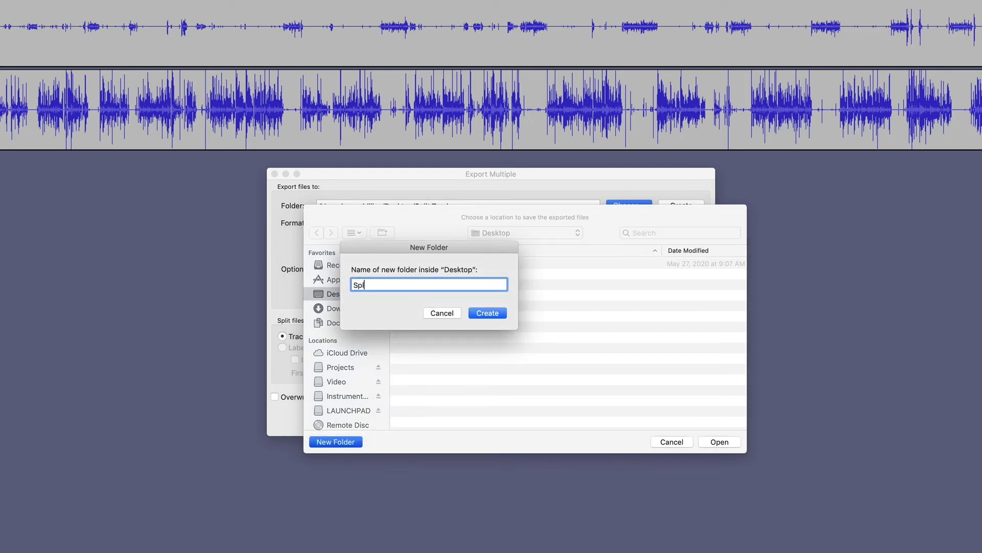
{"action": "type", "text": "it Files"}
{"action": "key", "text": "Return"}
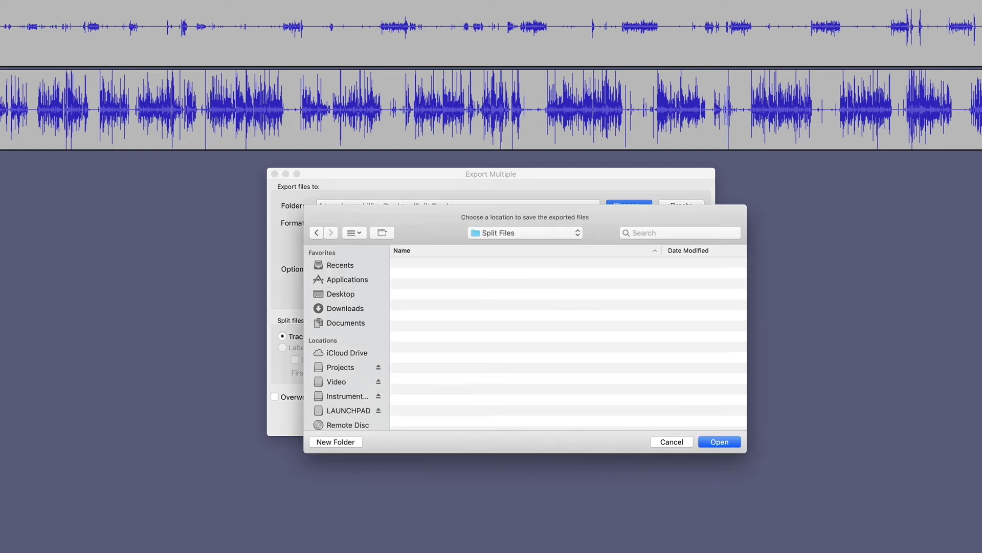
{"action": "left_click", "coordinate": [715, 448]}
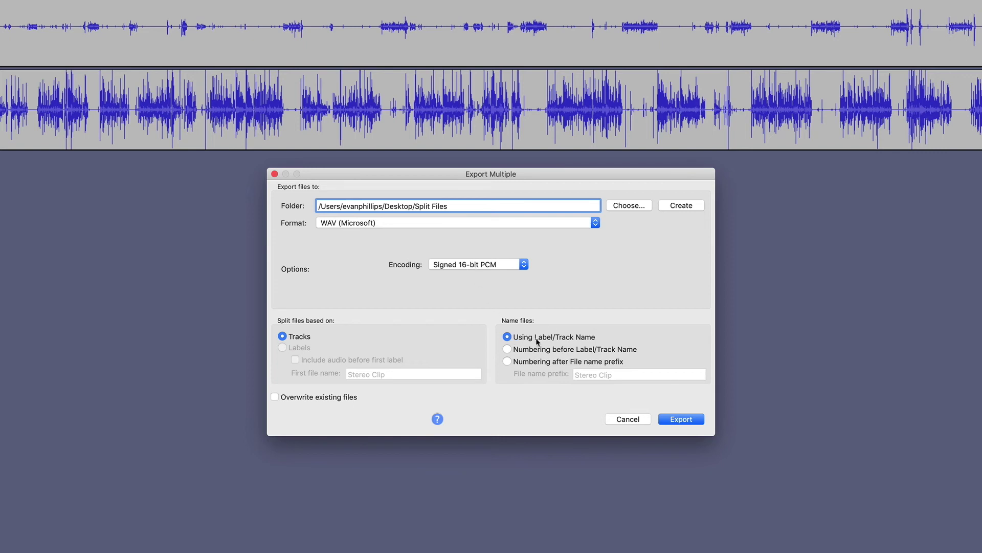
Export Me.wav and You.wav, accepting each track's metadata and dismissing the success report
{"action": "left_click", "coordinate": [684, 419]}
{"action": "left_click", "coordinate": [606, 403]}
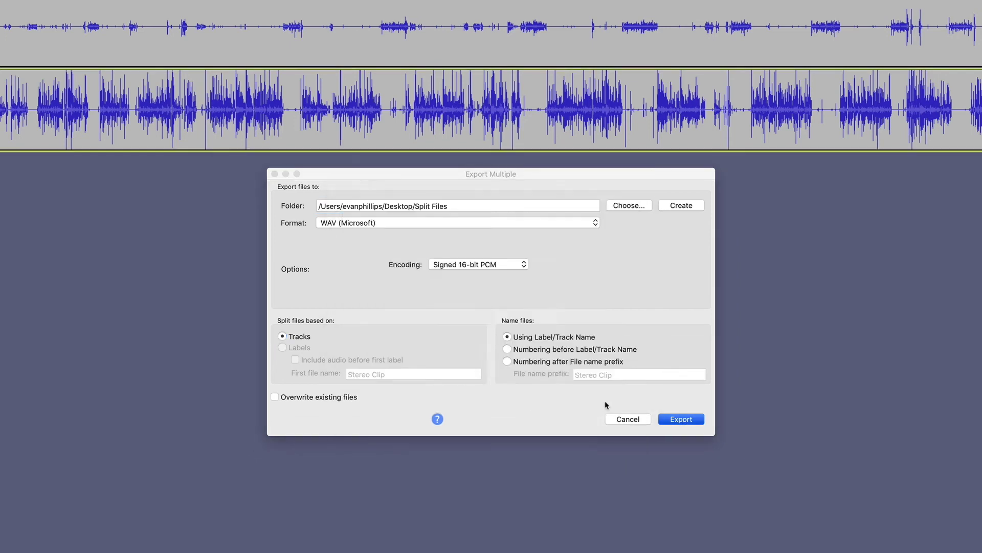
{"action": "left_click", "coordinate": [605, 403]}
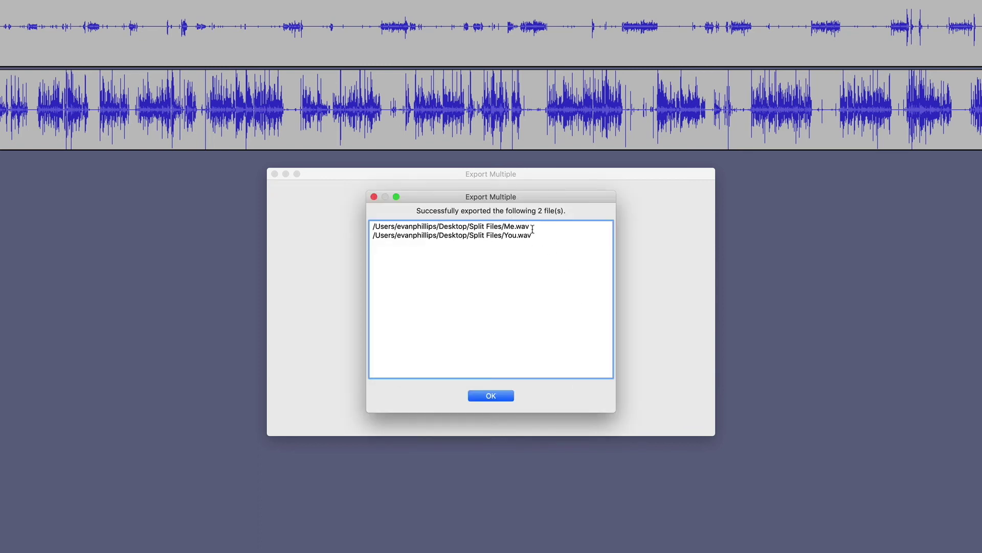
{"action": "left_click", "coordinate": [499, 396]}
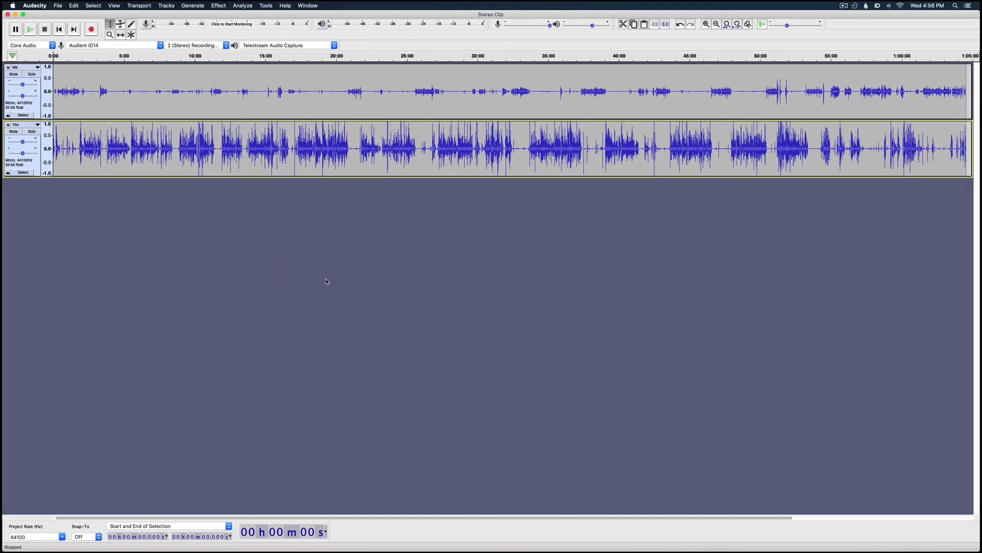
Quit Audacity without saving, move Split Files to the desktop's upper centre, and check its contents
{"action": "key", "text": "super+q"}
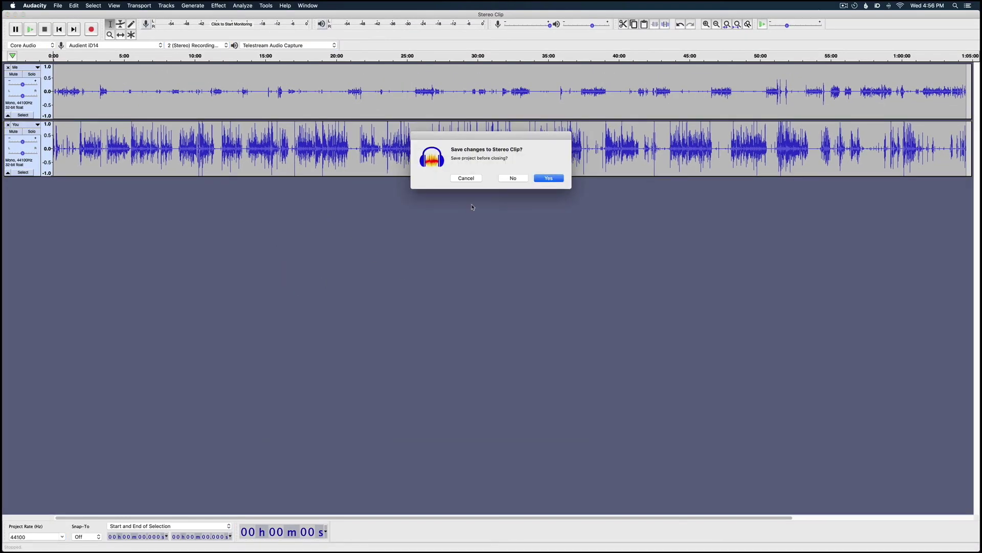
{"action": "left_click", "coordinate": [508, 178]}
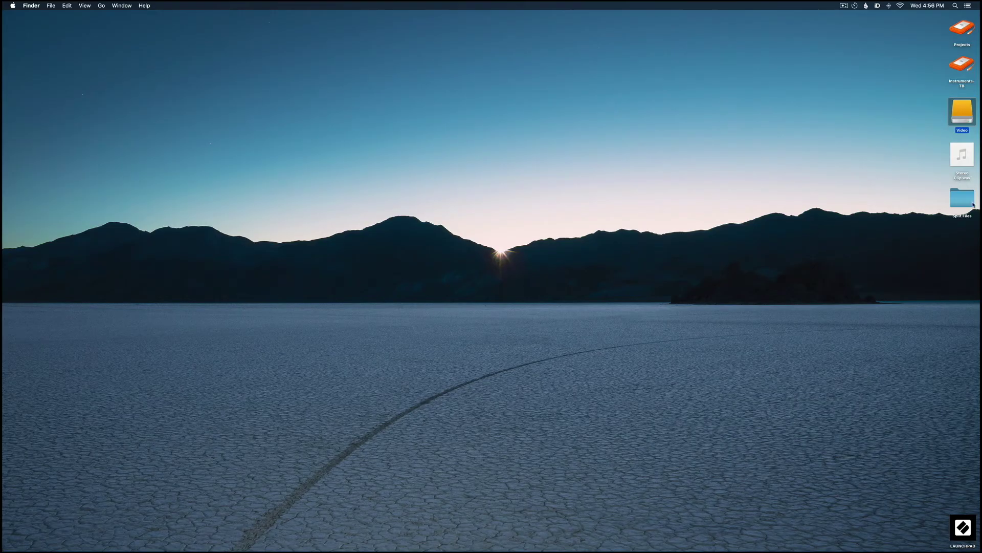
{"action": "left_click_drag", "start_coordinate": [973, 205], "coordinate": [448, 98]}
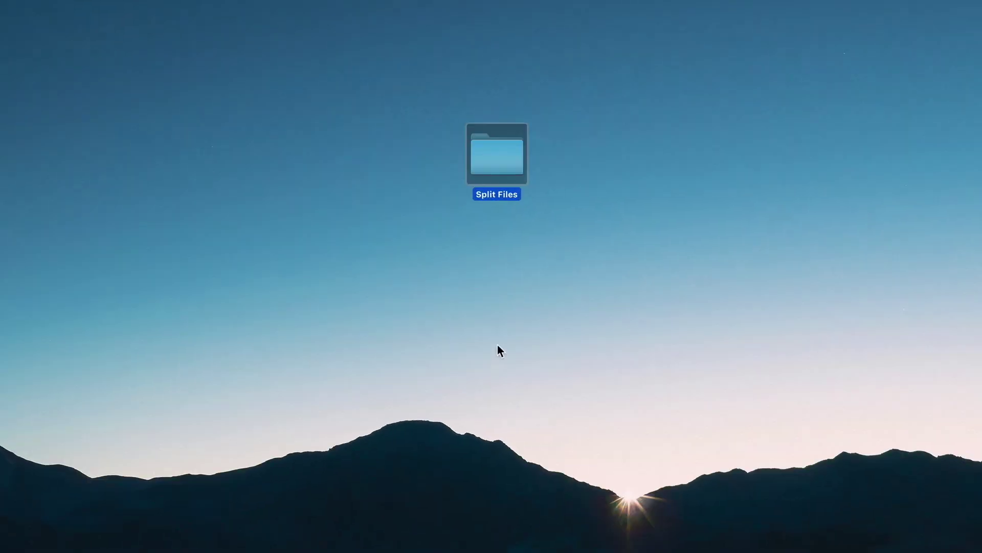
{"action": "double_click", "coordinate": [495, 154]}
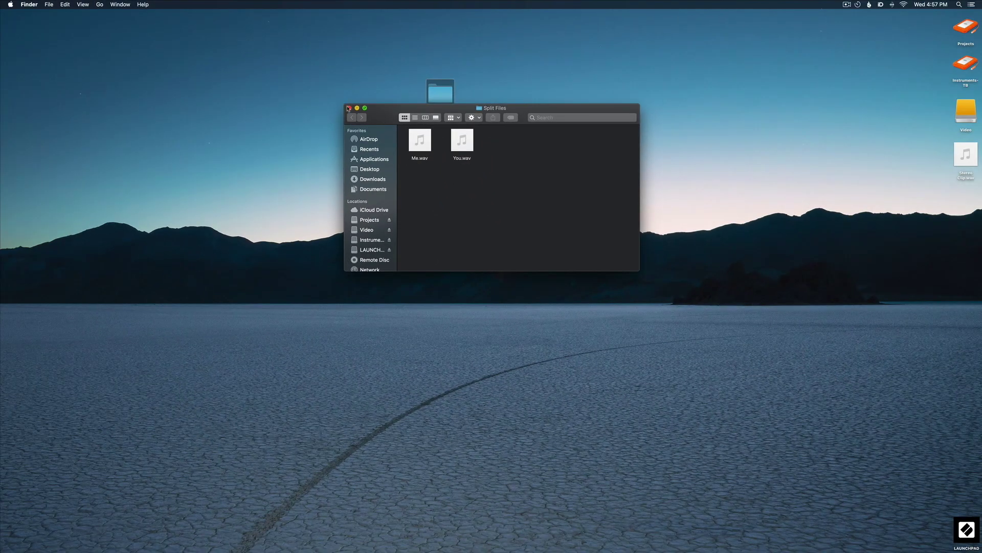
{"action": "left_click", "coordinate": [348, 108]}
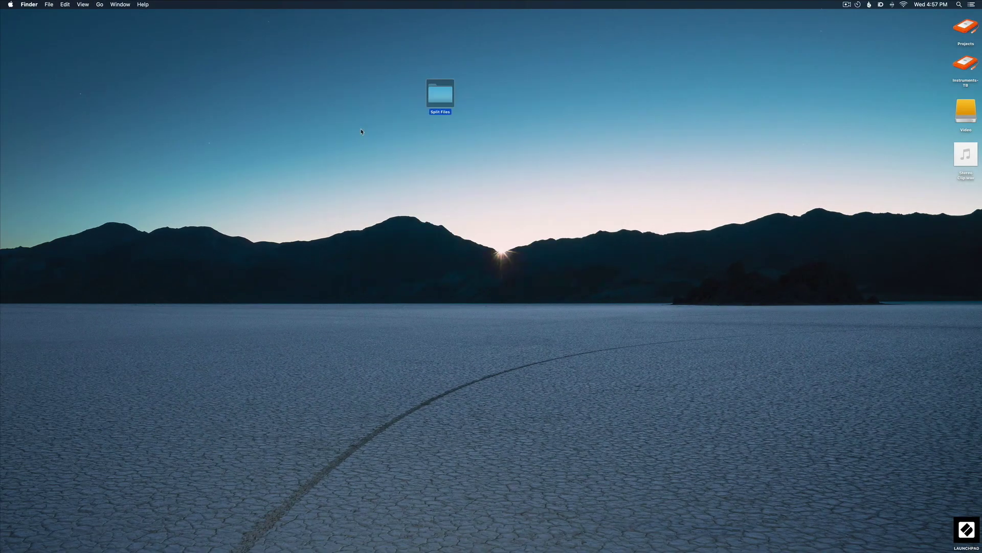